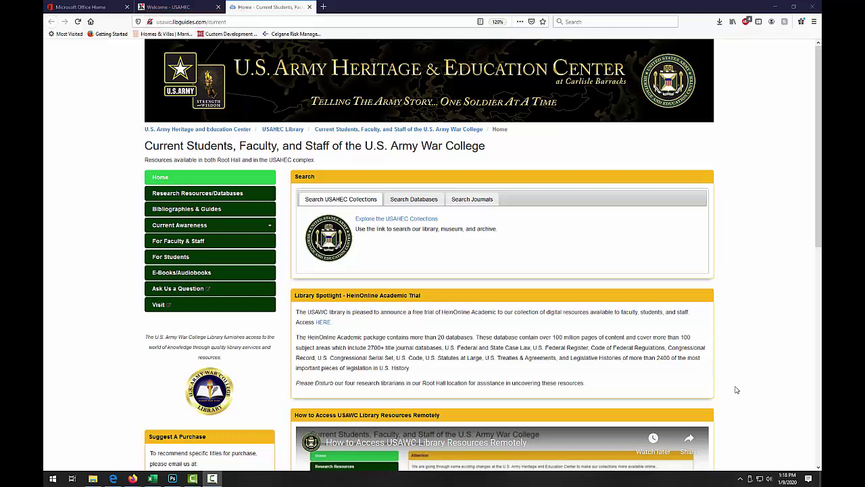
- Search the databases for 'counterinsurgency' to open the 95,466-result Summon list
left_click(415, 200)
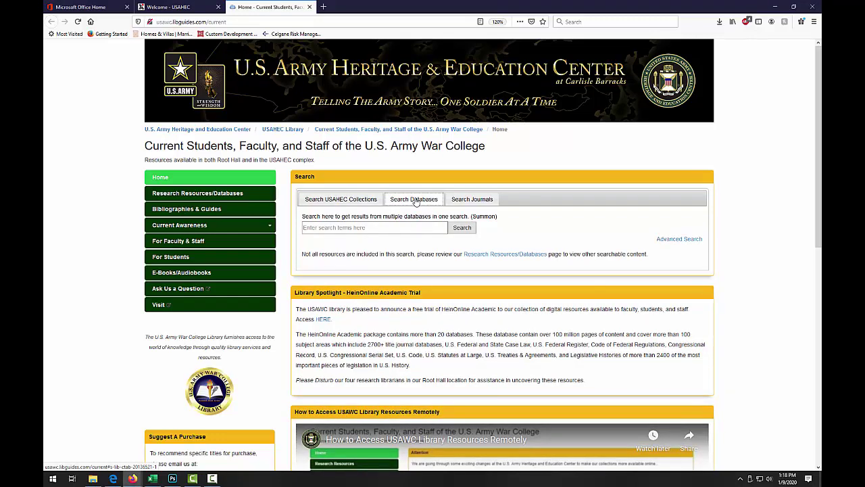
left_click(357, 228)
type("counterinsurgency")
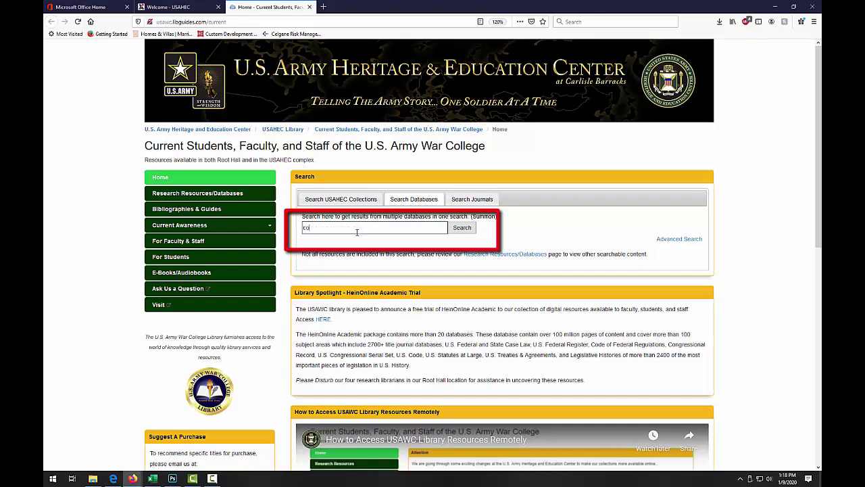
left_click(461, 228)
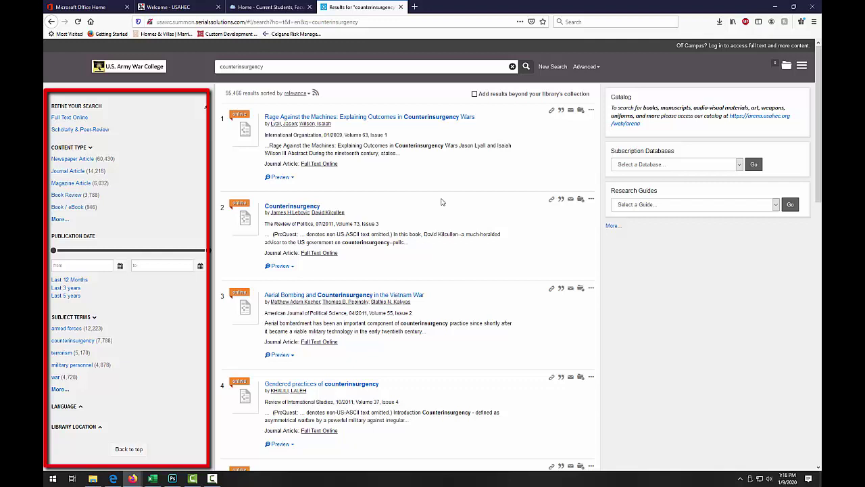
- Limit the results to Full Text Online and Scholarly & Peer-Review items
left_click(73, 118)
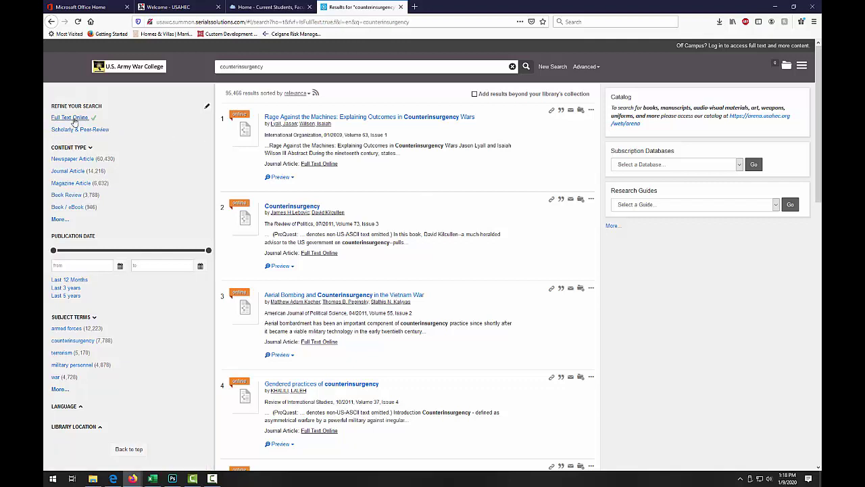
left_click(80, 129)
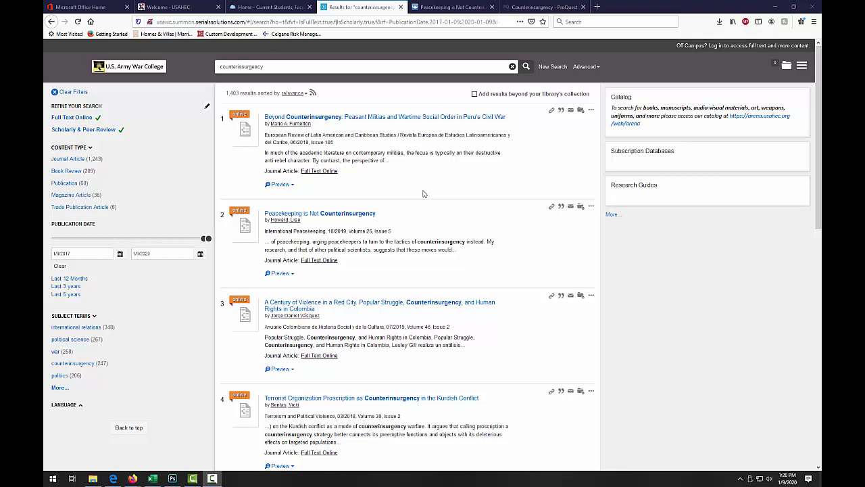
- Look over the ProQuest Counterinsurgency and Peacekeeping articles, then return to the library home page
left_click(540, 8)
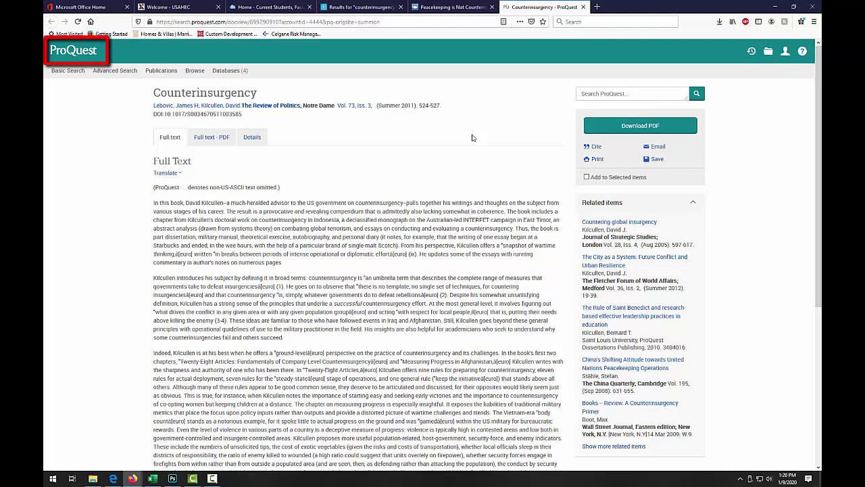
left_click(448, 7)
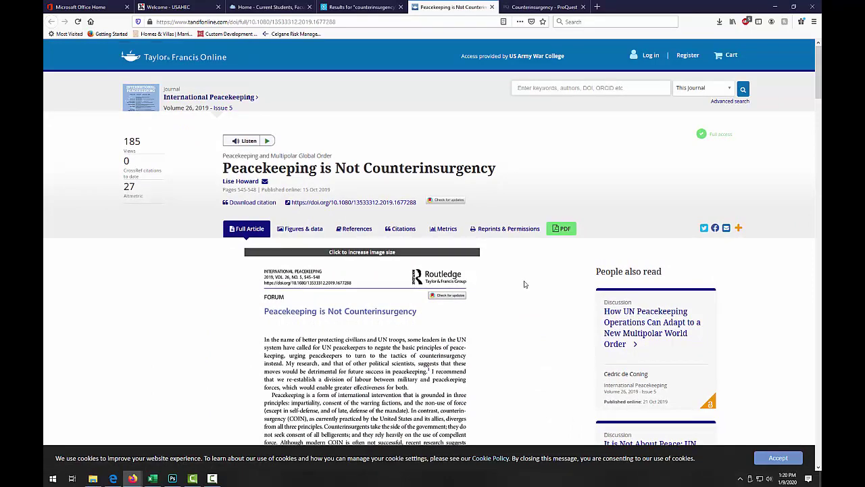
left_click(524, 7)
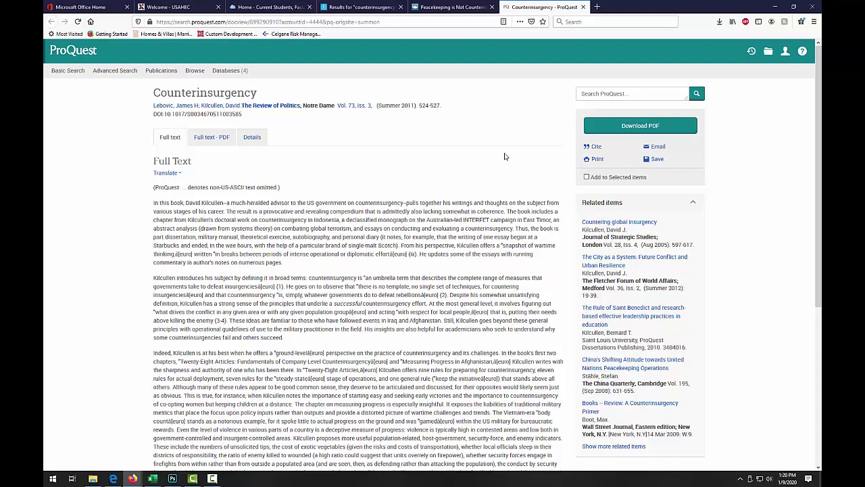
key("ctrl+3")
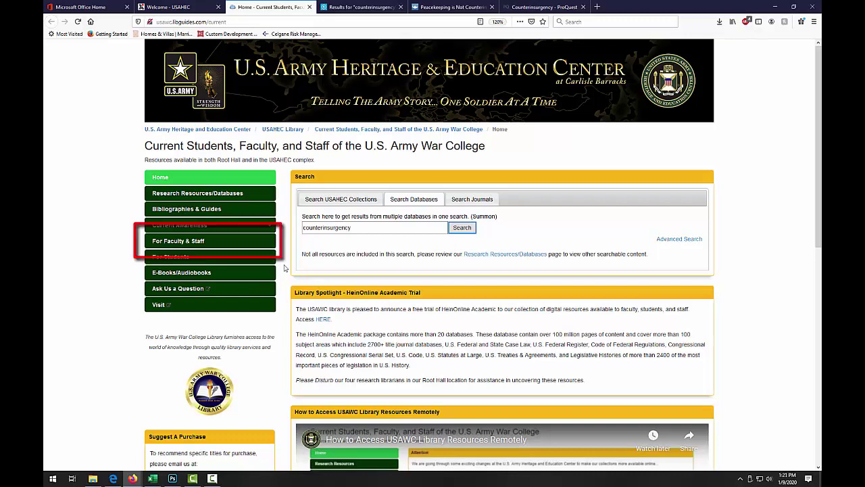
- Open 'How to Find and Link a Journal Article' from the For Faculty & Staff quick links
left_click(198, 243)
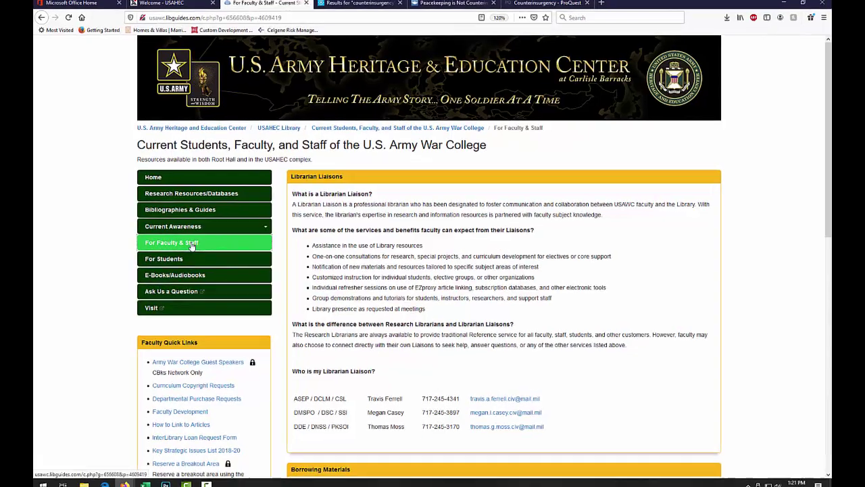
scroll(173, 332, "down", 3)
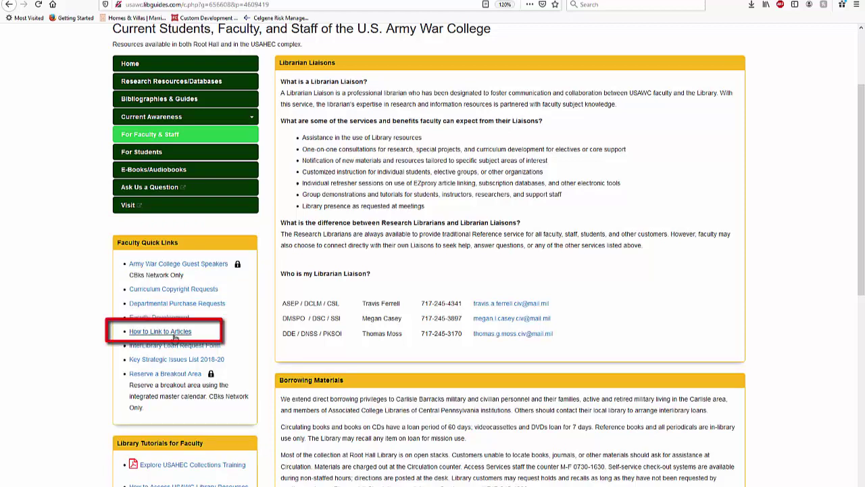
left_click(150, 331)
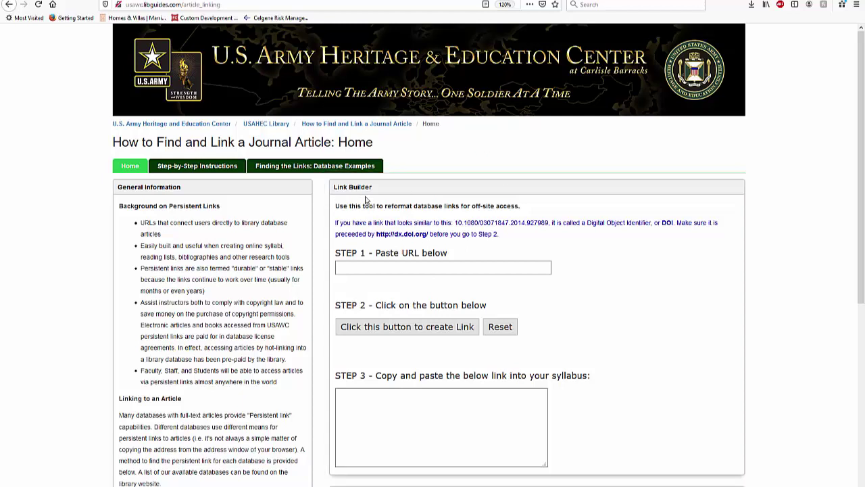
- Read the guide's Step-by-Step and Database Examples pages, then return to the Counterinsurgency ProQuest article
left_click(233, 169)
left_click(290, 169)
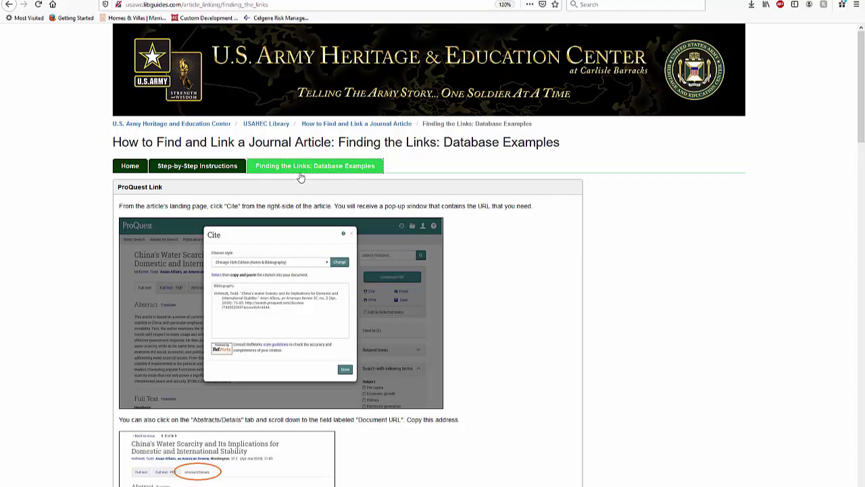
left_click(130, 166)
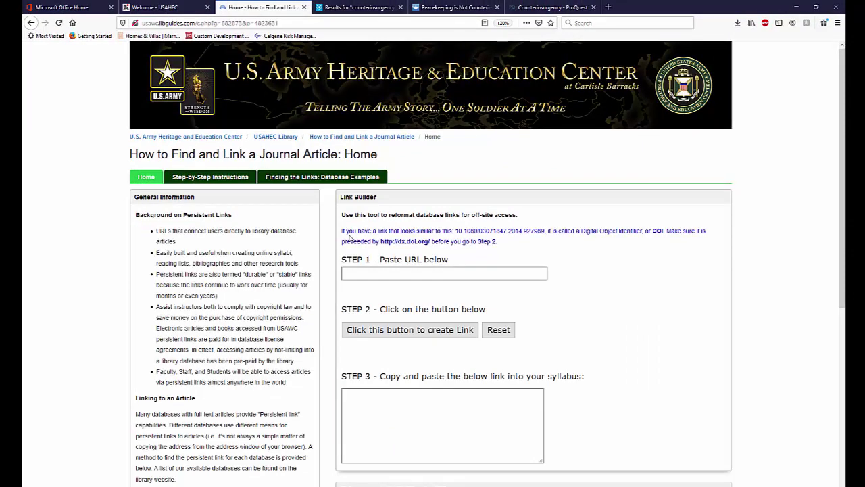
left_click(454, 8)
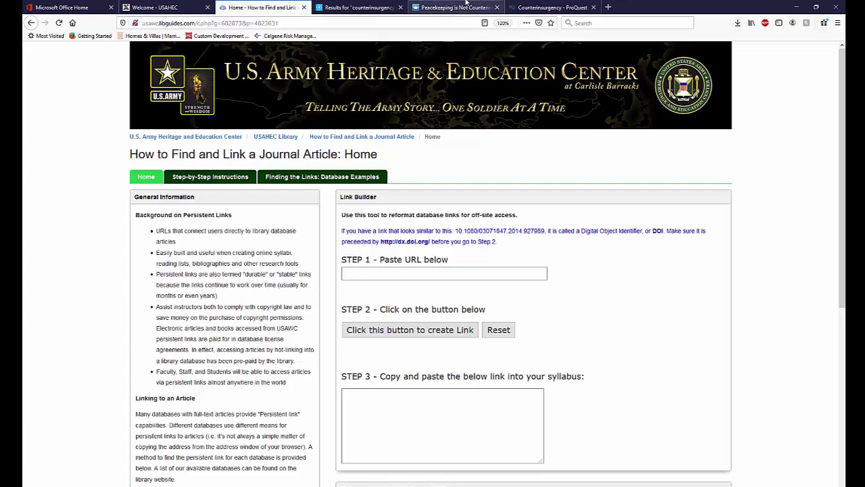
left_click(550, 8)
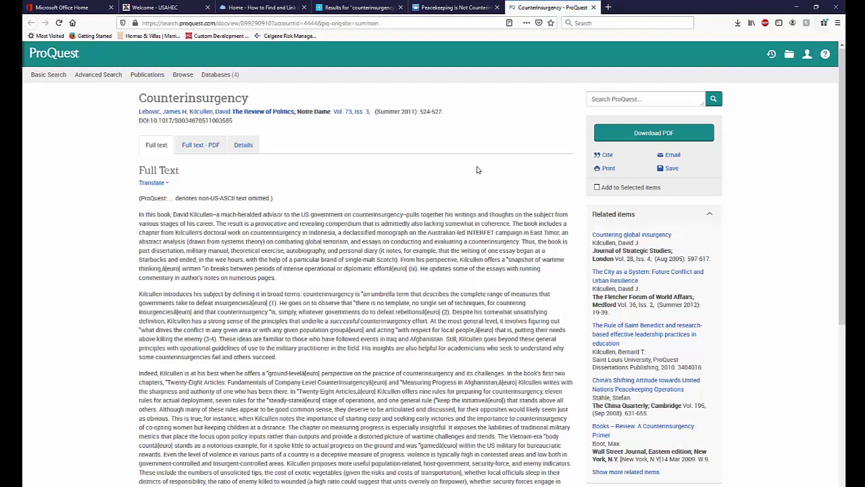
- Generate the article's Chicago 16th Edition citation and copy its search.proquest.com URL
left_click(607, 157)
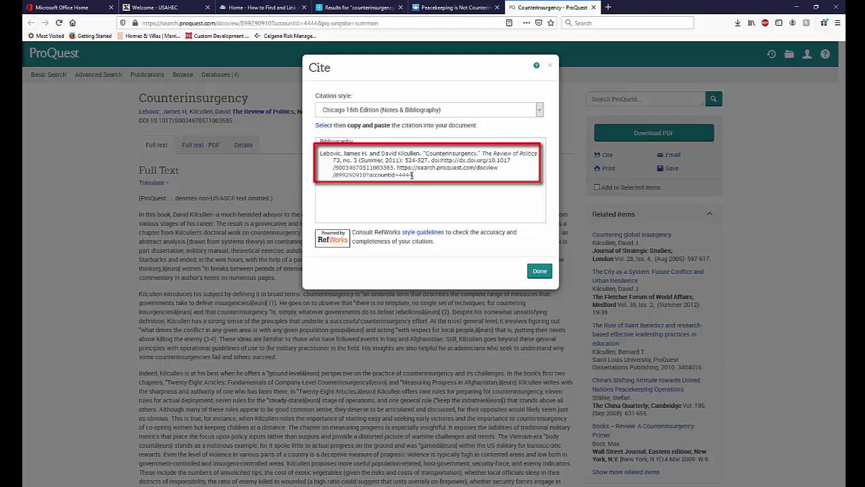
left_click_drag(413, 175, 397, 167)
key("ctrl+c")
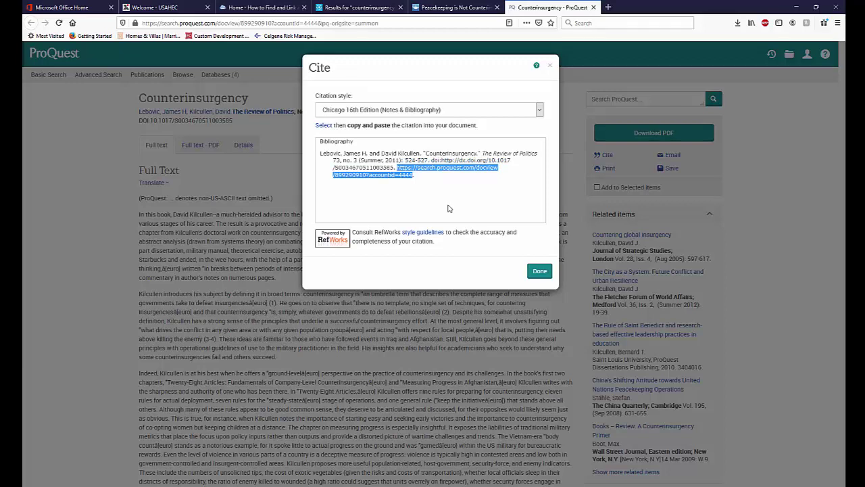
left_click(273, 8)
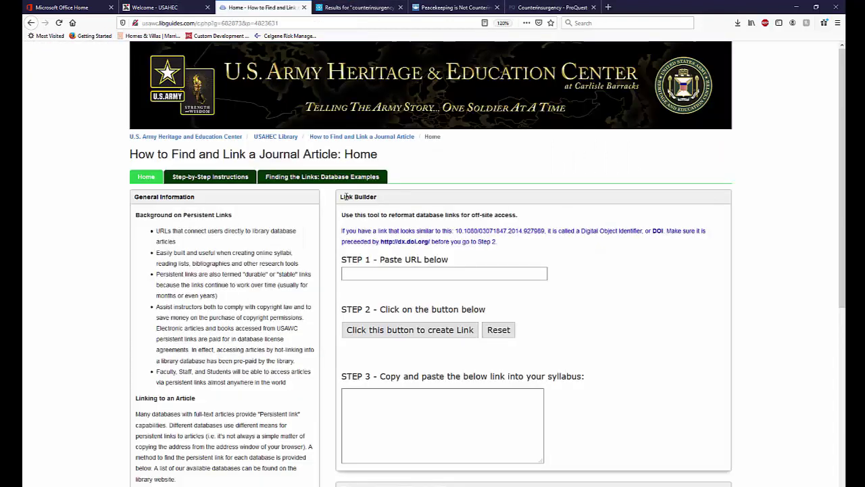
- Paste the ProQuest URL into Link Builder Step 1 and generate the usawc.idm.oclc.org off-campus link
right_click(386, 273)
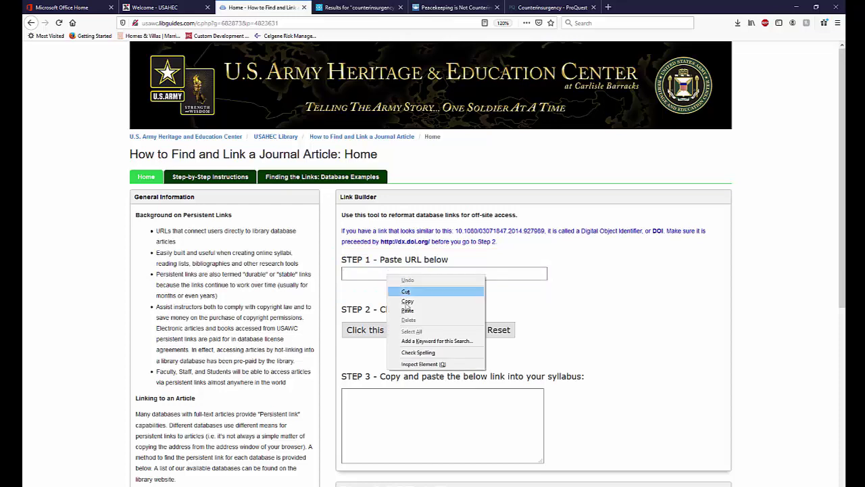
left_click(408, 310)
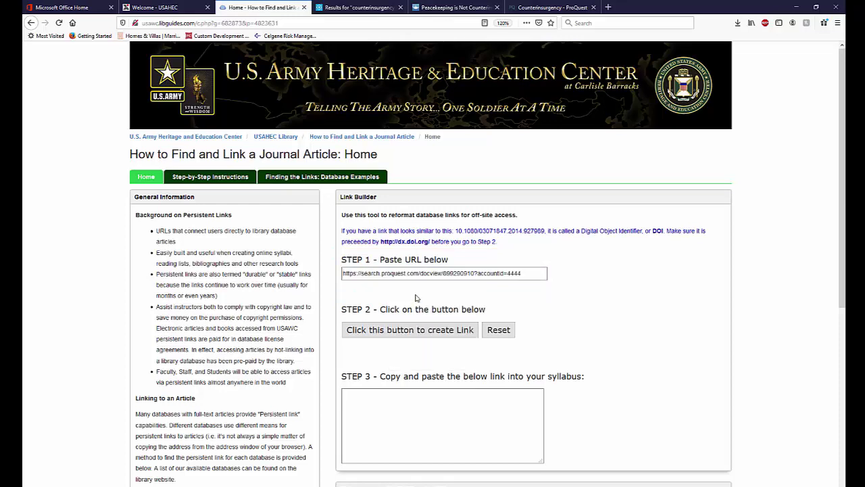
left_click(411, 331)
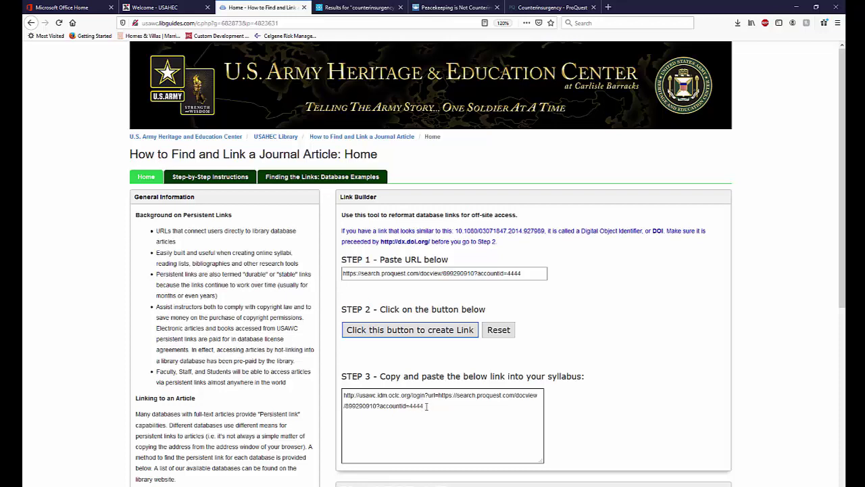
left_click_drag(425, 406, 336, 391)
key("ctrl+c")
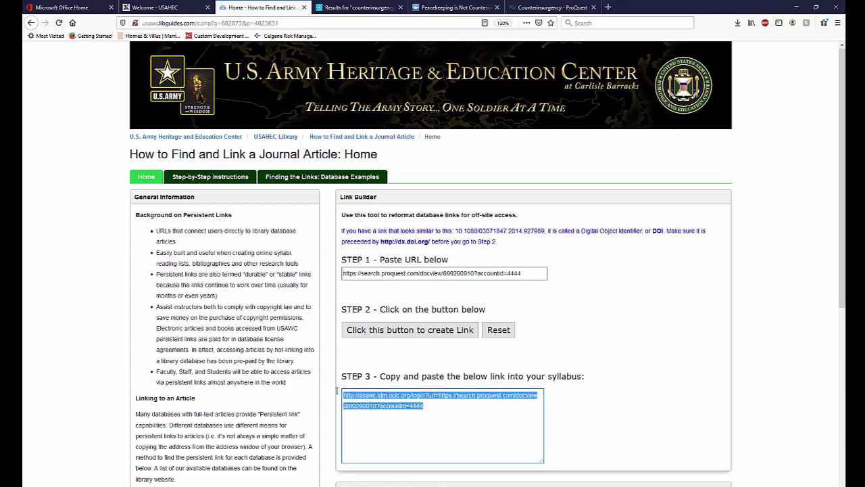
- Paste the off-campus link into Word as plain text, then select the ProQuest citation
right_click(403, 394)
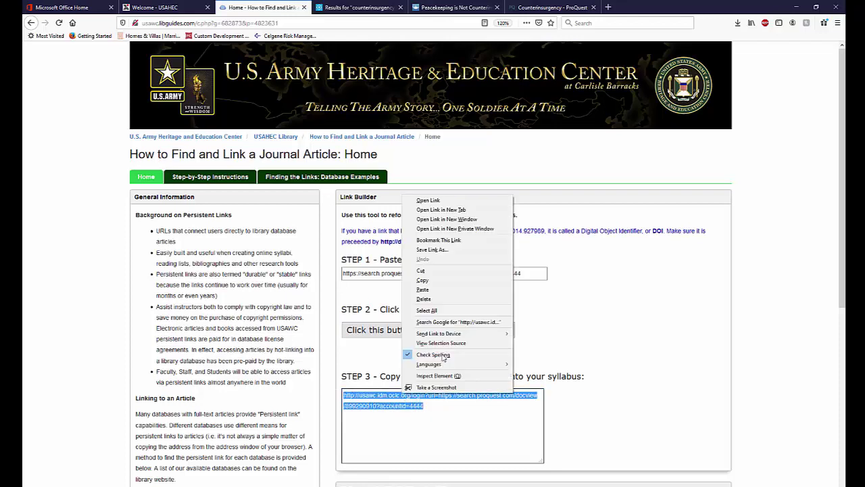
left_click(422, 280)
key("alt+Tab")
right_click(323, 207)
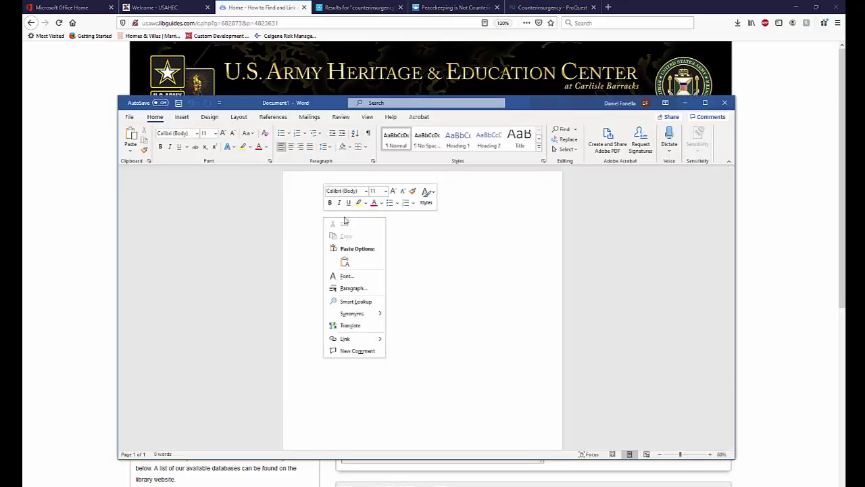
left_click(363, 261)
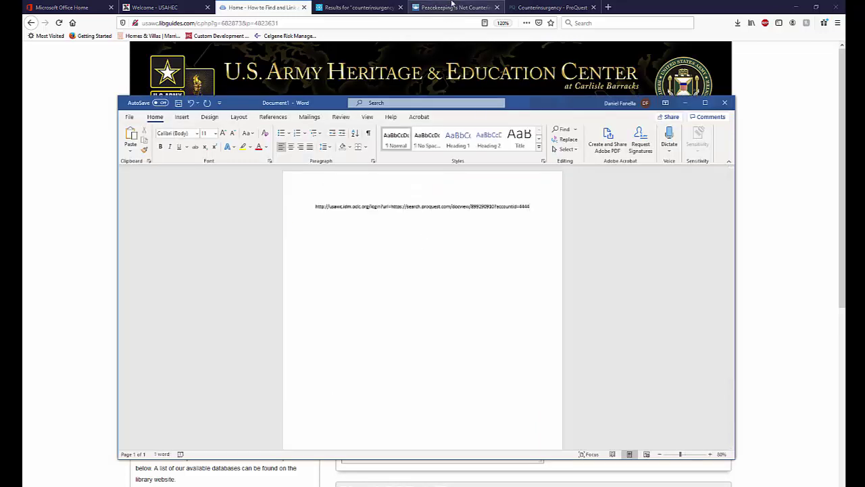
left_click(539, 8)
left_click_drag(430, 162, 363, 154)
- Copy the Chicago citation through 524-527 and paste it into Word above the link
right_click(363, 155)
left_click(391, 163)
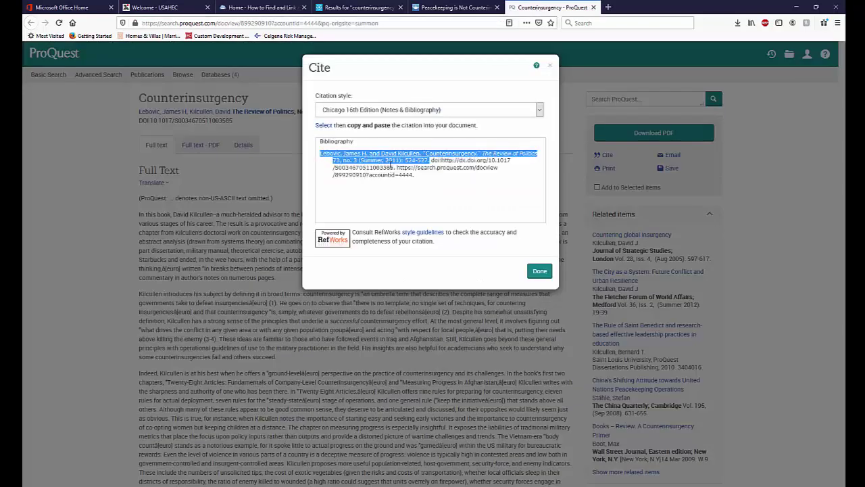
key("alt+Tab")
key("ctrl+v")
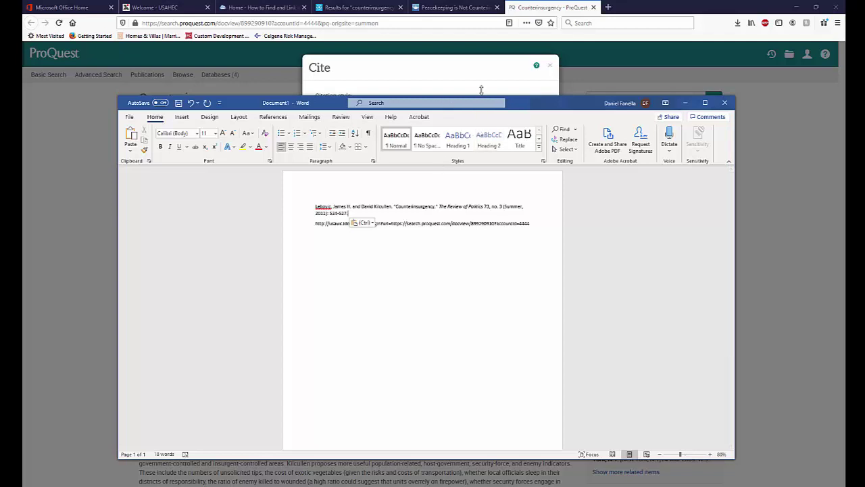
left_click(430, 9)
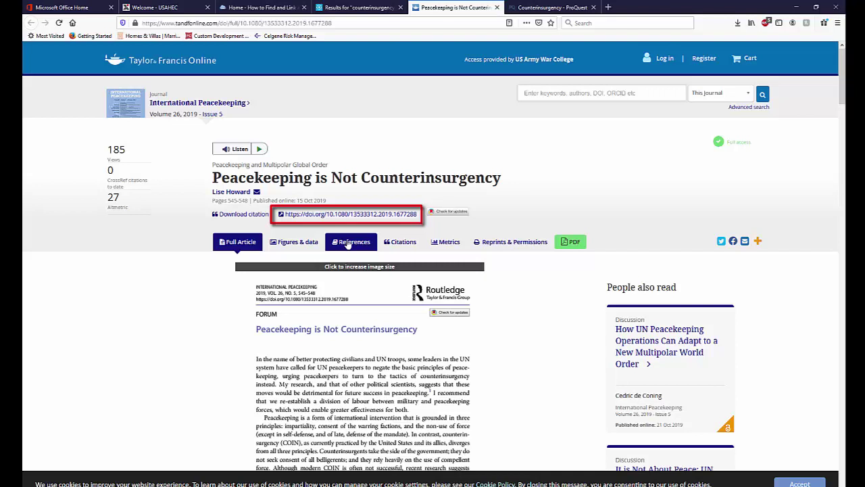
- Copy the Peacekeeping article's DOI 10.1080/13533312.2019.1677288 from Taylor & Francis Online
left_click_drag(418, 215, 327, 219)
right_click(335, 220)
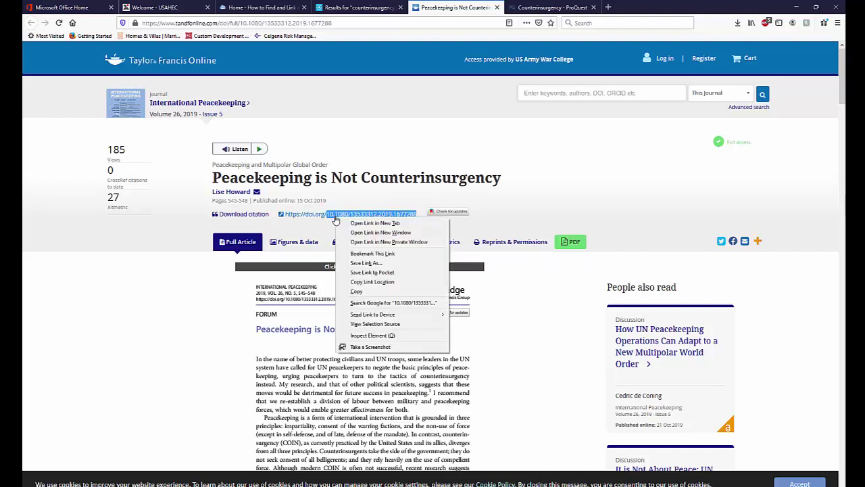
left_click(356, 291)
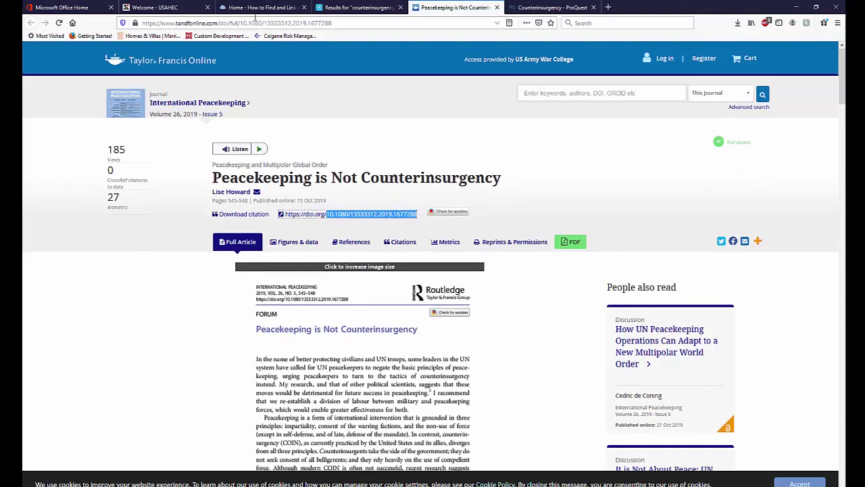
left_click(256, 11)
- Paste the DOI 10.1080/13533312.2019.1677288 into the Link Builder's Step 1 URL field
left_click(365, 273)
right_click(364, 271)
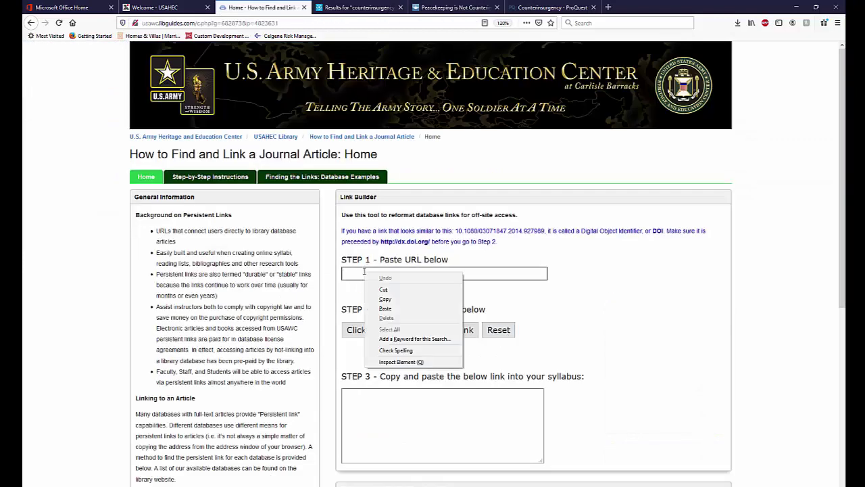
left_click(386, 309)
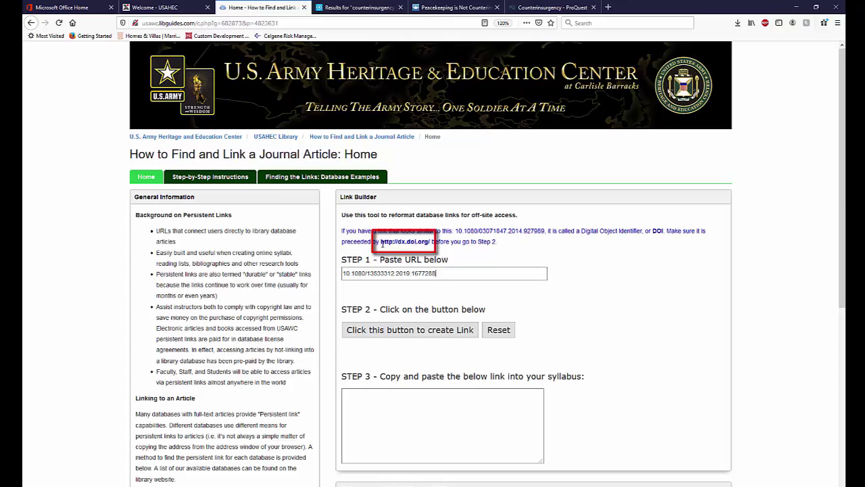
left_click_drag(381, 241, 430, 241)
right_click(392, 241)
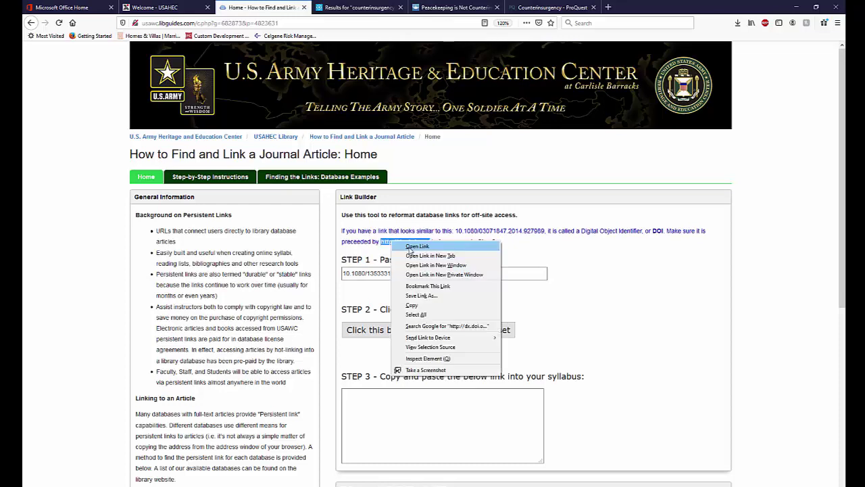
left_click(418, 311)
left_click(344, 274)
key("ctrl+v")
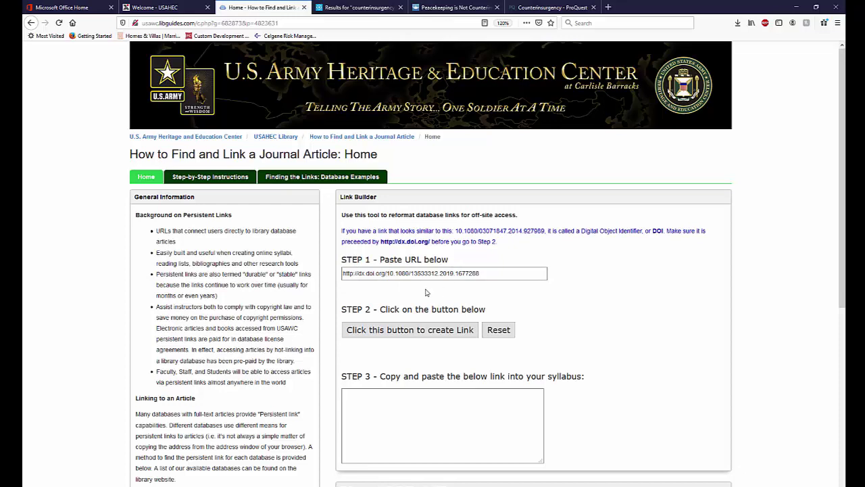
left_click(394, 336)
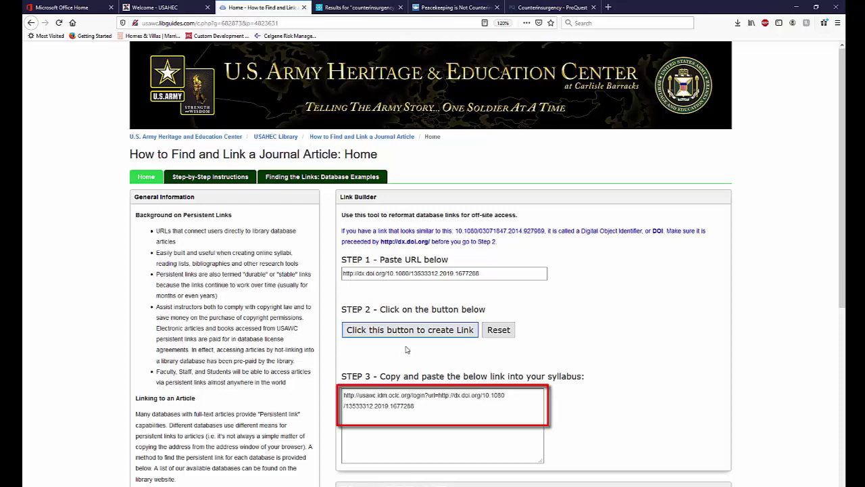
- Copy the generated DOI off-site link into Word on the line below the ProQuest link
triple_click(356, 401)
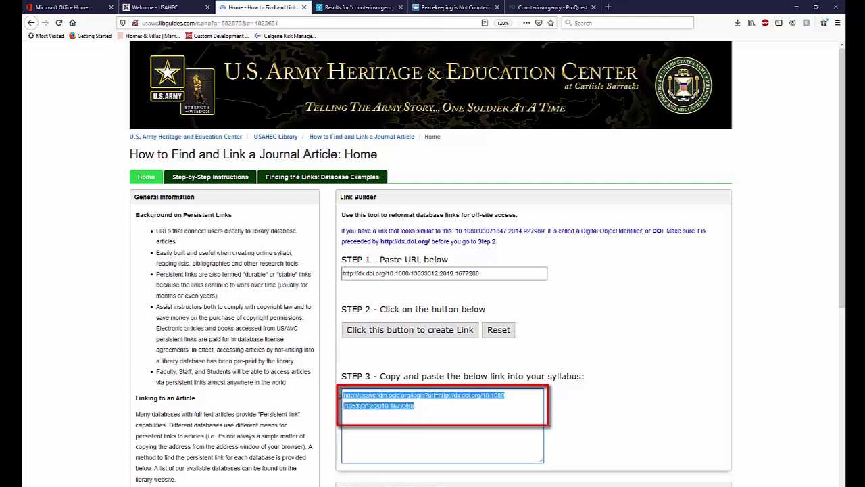
right_click(378, 391)
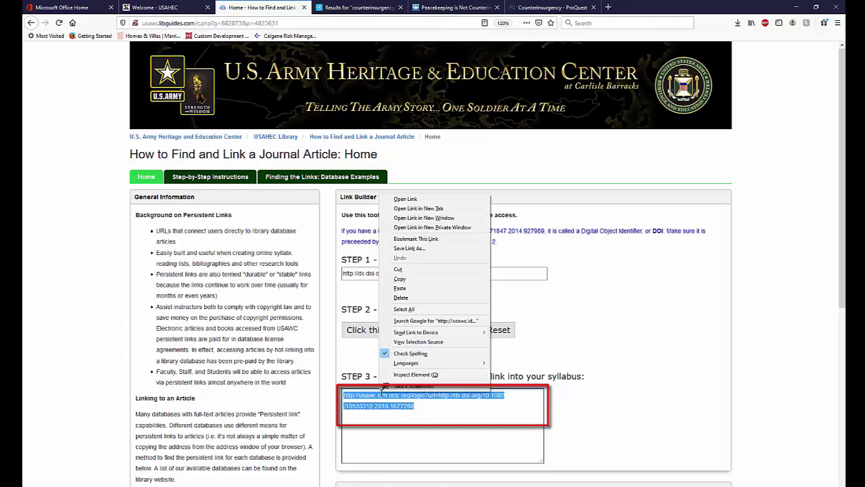
left_click(403, 279)
key("alt+Tab")
key("ctrl+v")
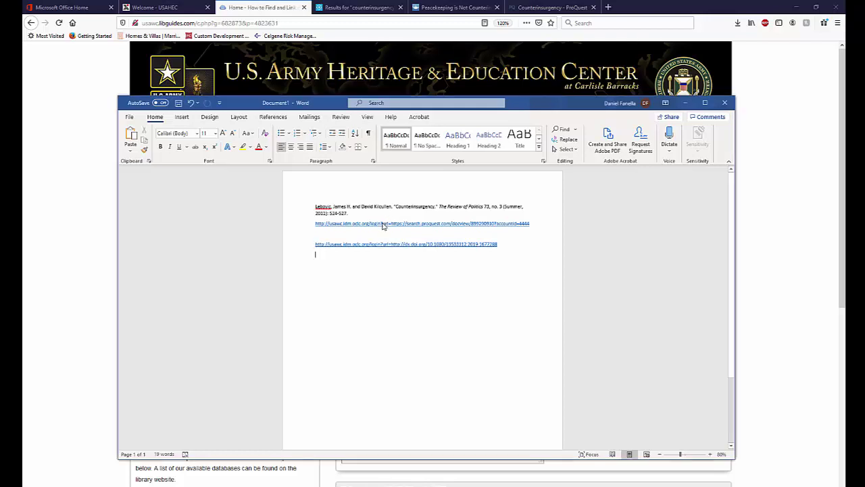
- Edit the long ProQuest hyperlink so its displayed text reads [ProQuest]
right_click(381, 227)
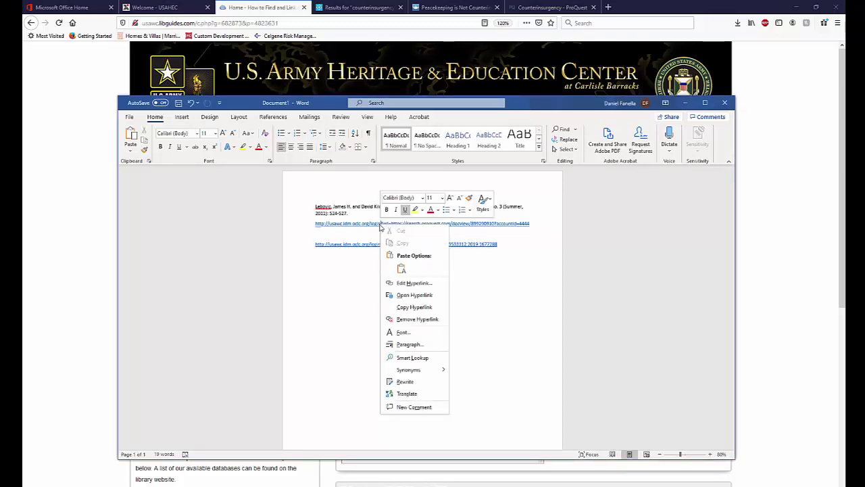
left_click(413, 284)
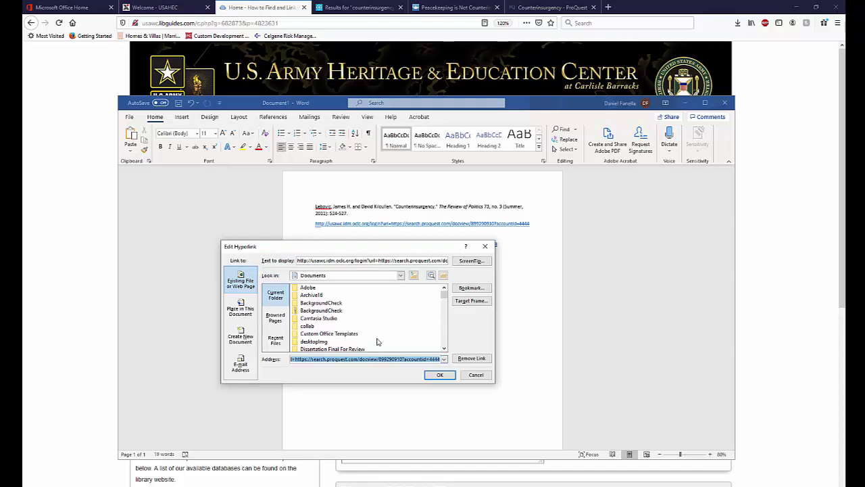
triple_click(338, 260)
key("ctrl+v")
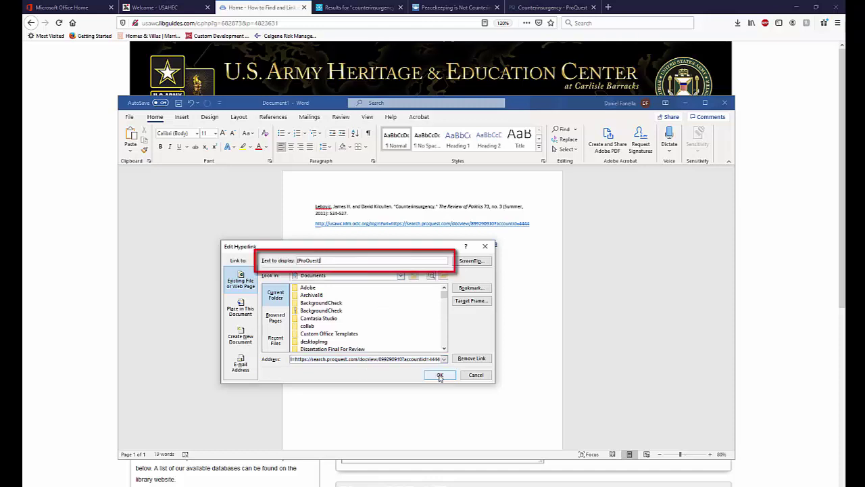
left_click(439, 375)
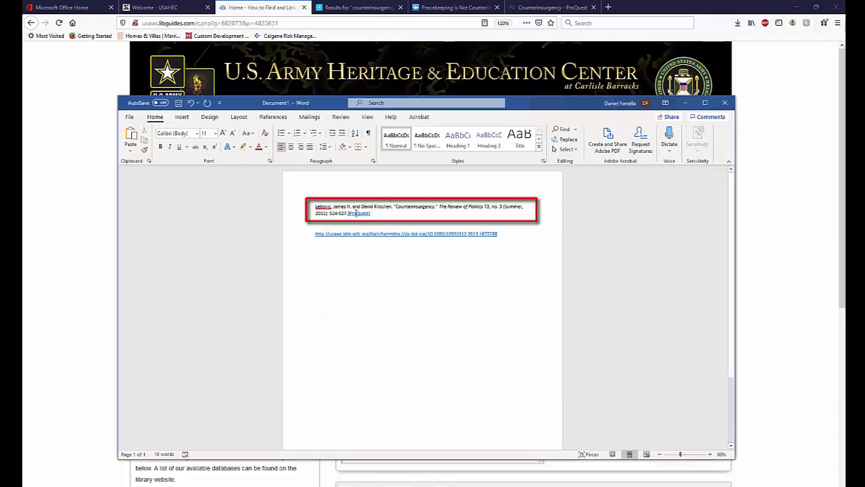
mouse_move(358, 214)
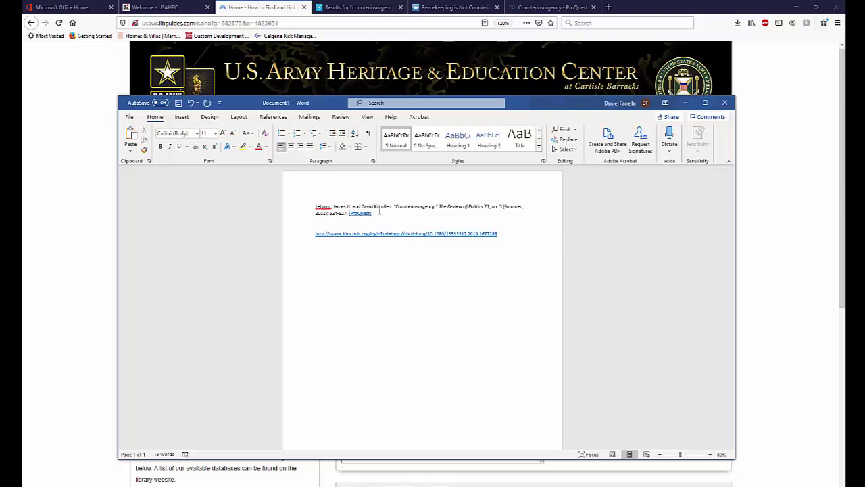
- Ctrl+click the [ProQuest] link in Word to open the Army War College login page in Firefox
left_click(368, 213, "ctrl")
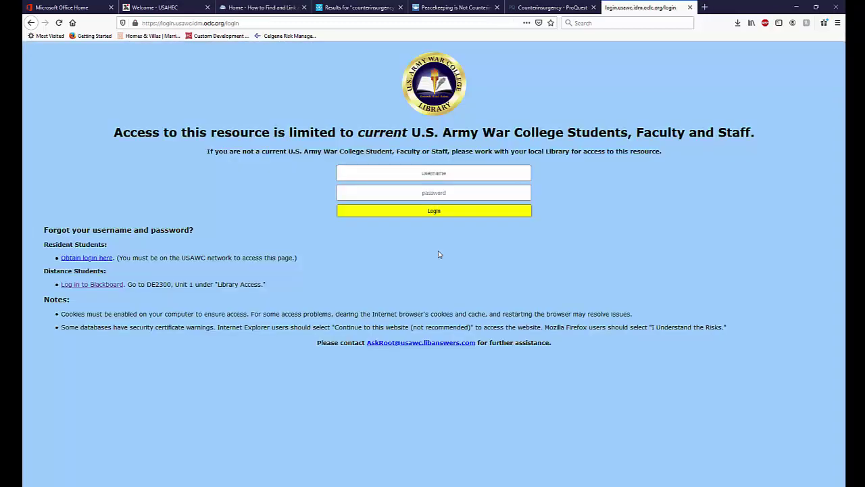